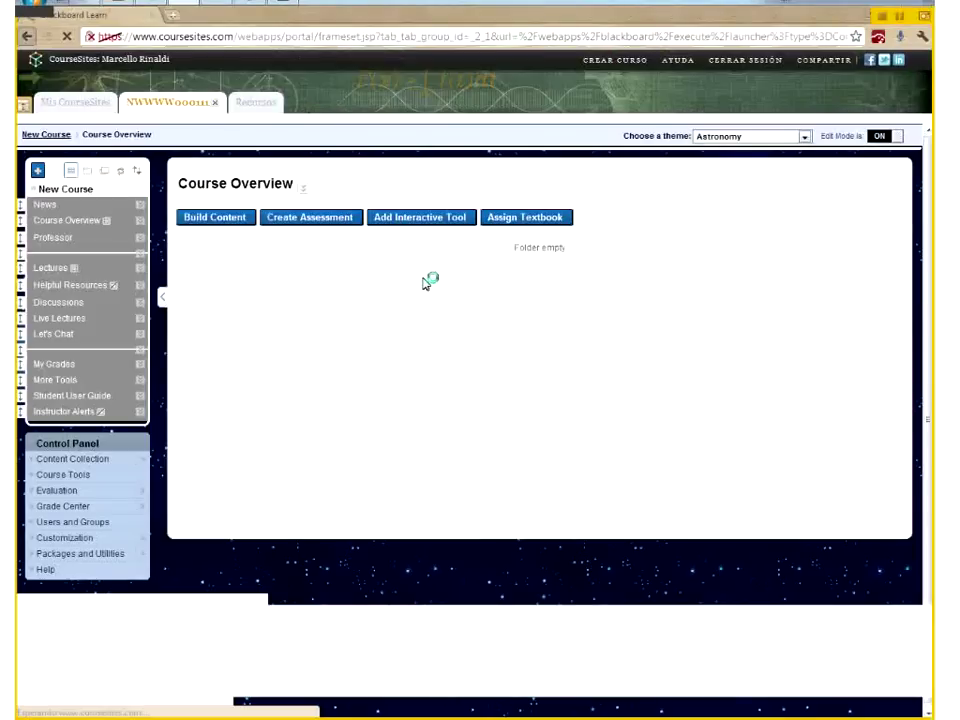
Open the NWWWW000111 course from Mis CourseSites and try the BbWorld 2011 and Technology themes on it
{"action": "left_click", "coordinate": [64, 106]}
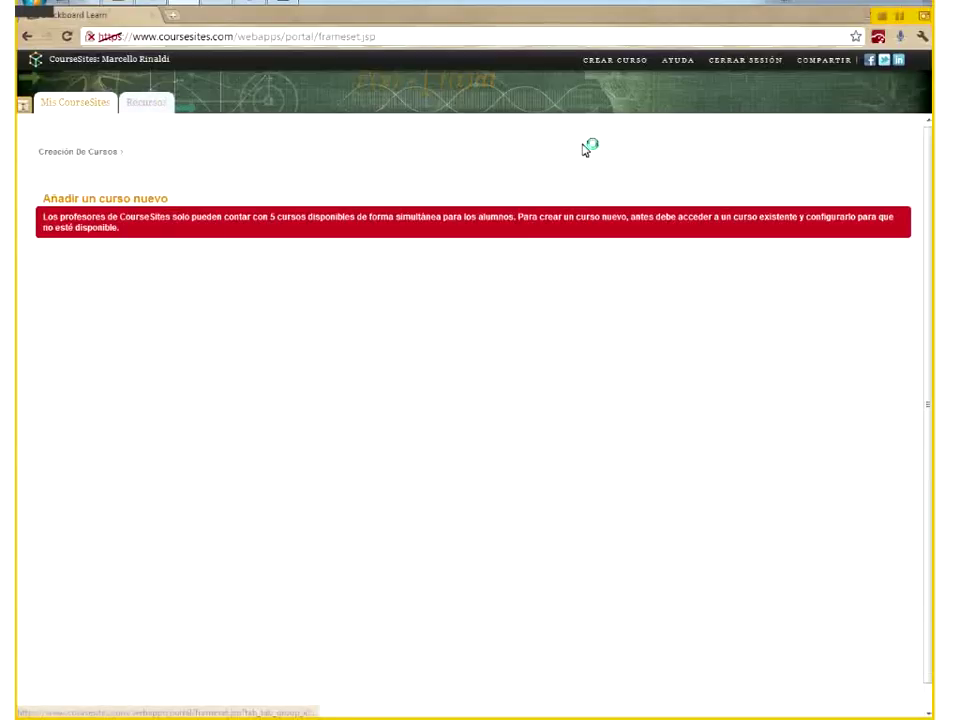
{"action": "left_click", "coordinate": [603, 195]}
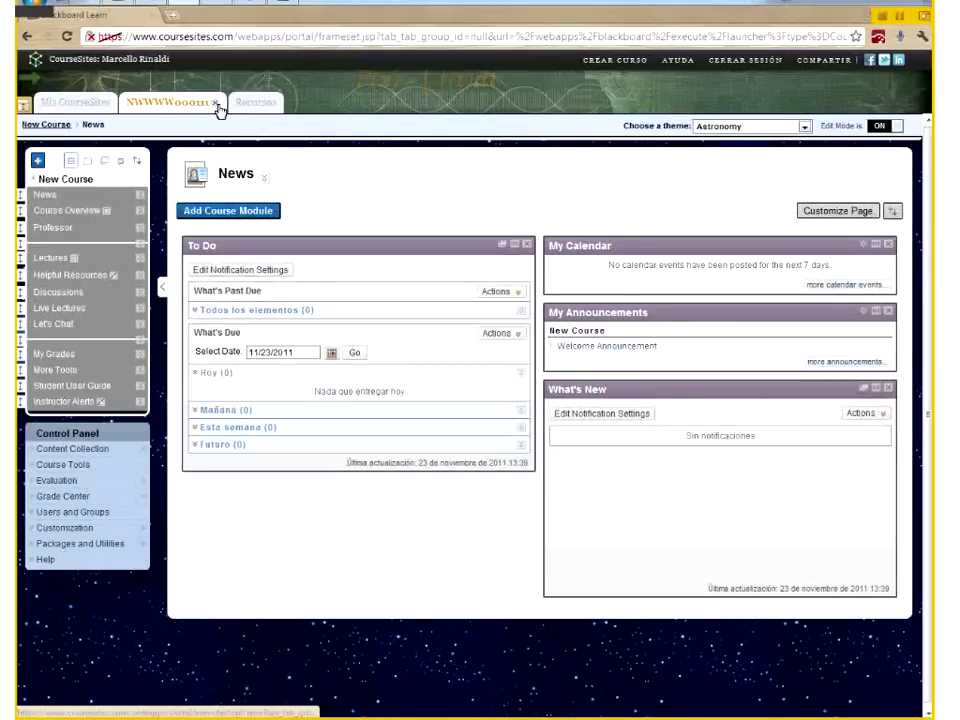
{"action": "left_click", "coordinate": [740, 128]}
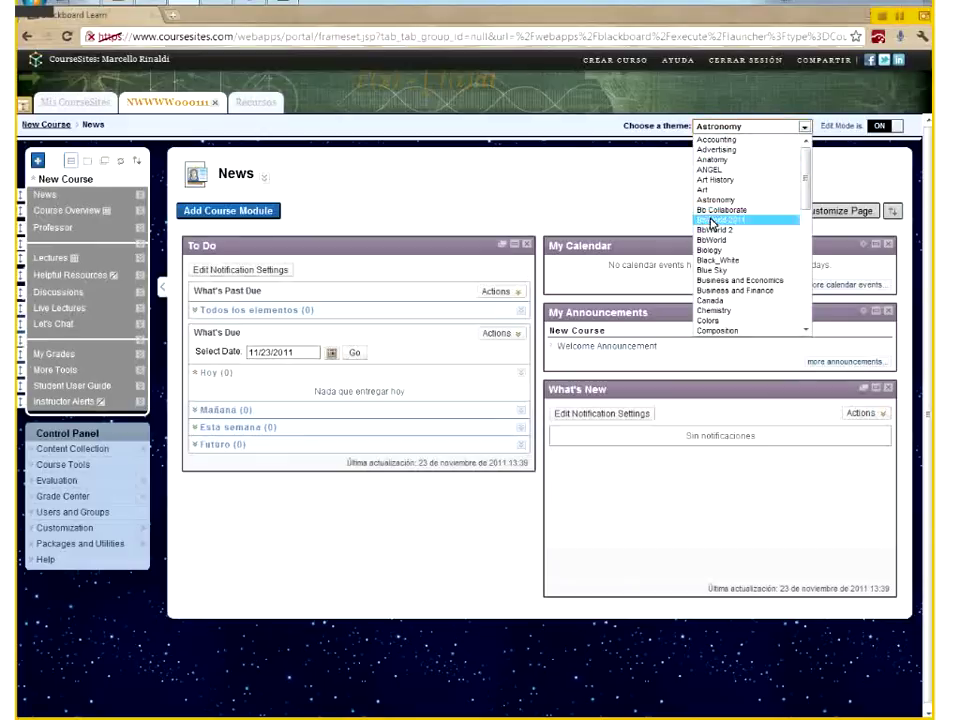
{"action": "left_click", "coordinate": [721, 220]}
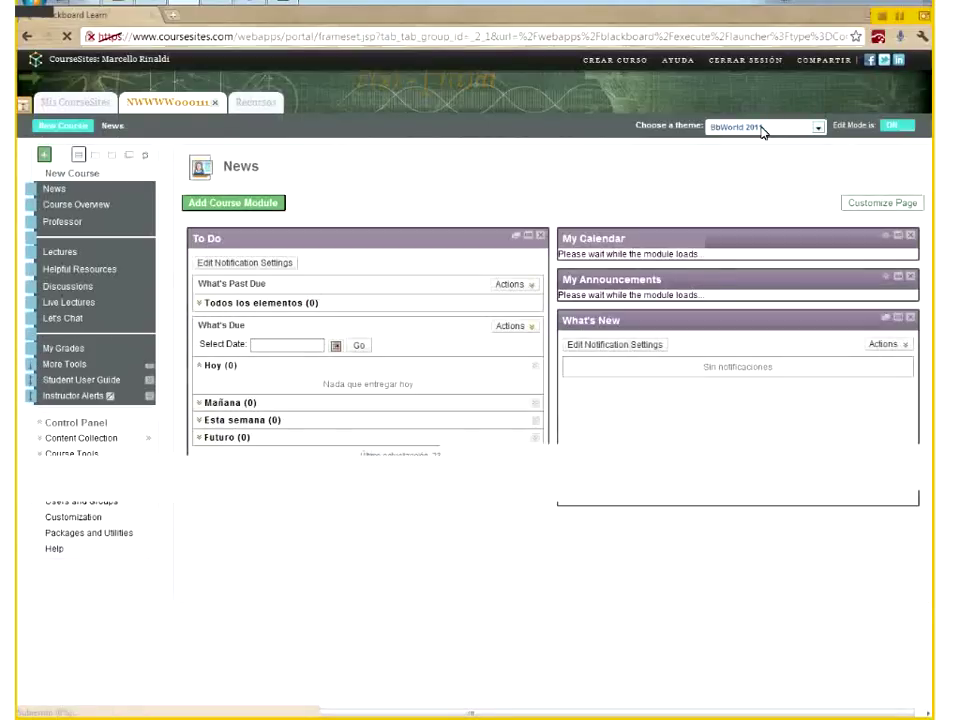
{"action": "left_click", "coordinate": [762, 131]}
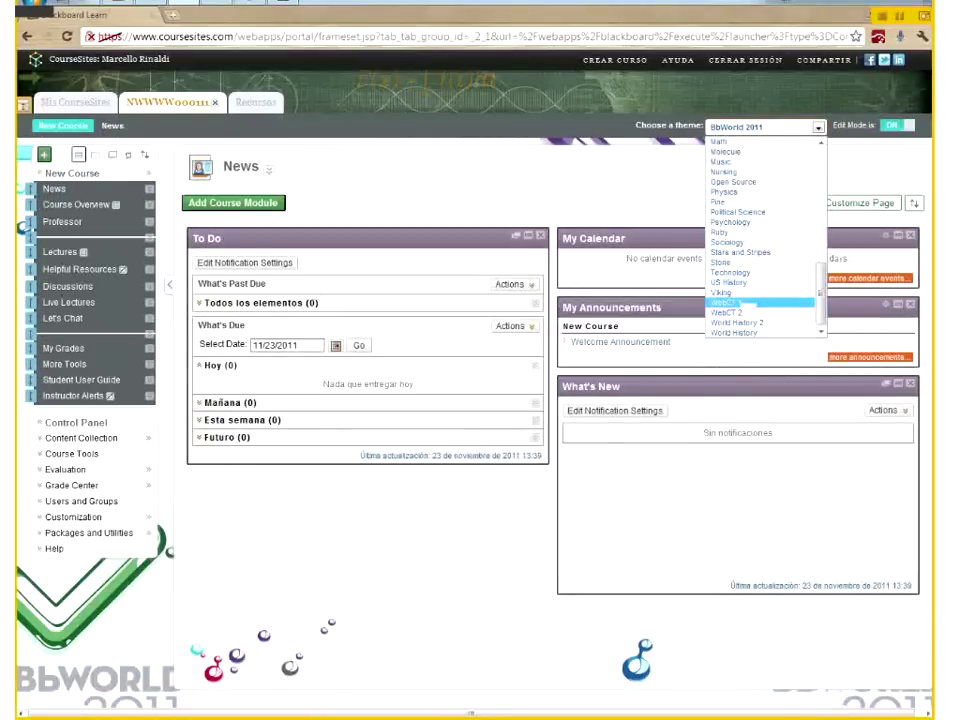
{"action": "left_click", "coordinate": [734, 275]}
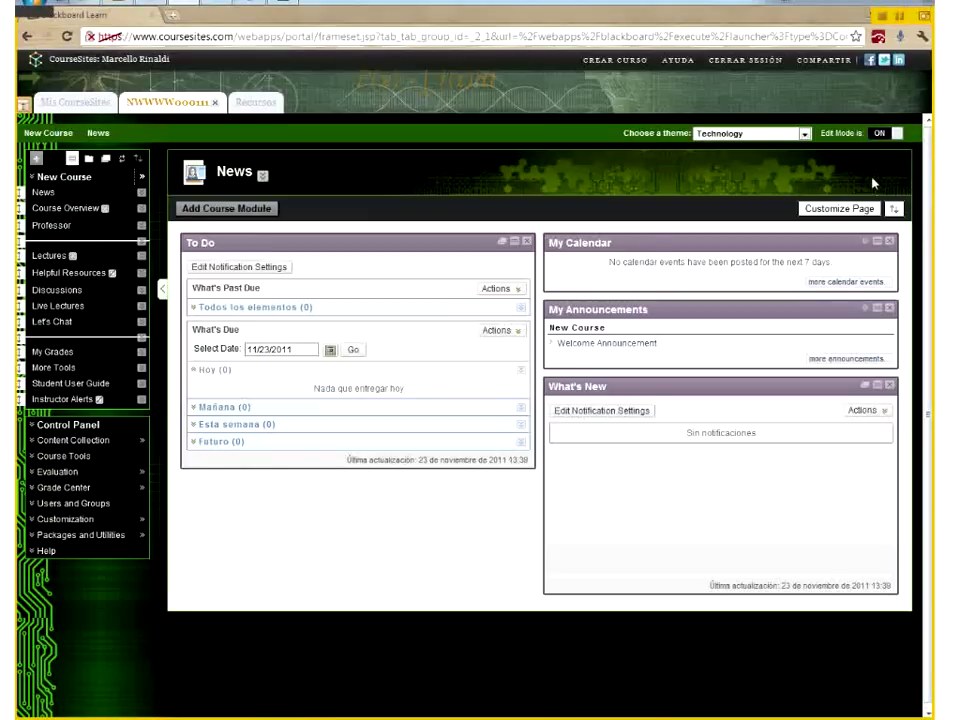
Preview the course's News page with Edit Mode off and turn Edit Mode back on
{"action": "left_click", "coordinate": [880, 133]}
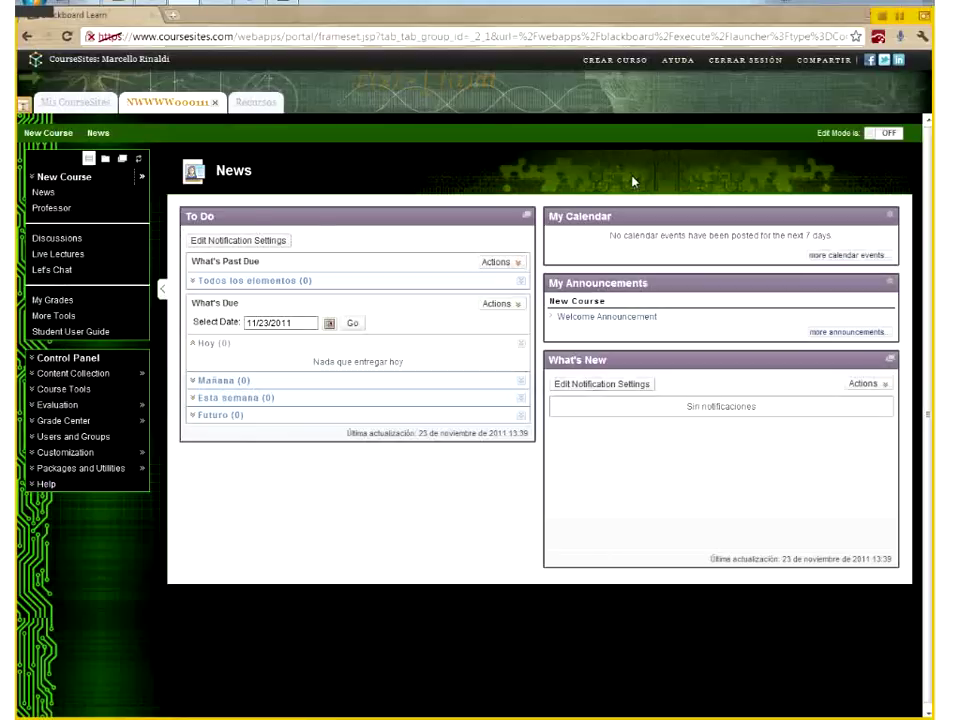
{"action": "left_click", "coordinate": [816, 257]}
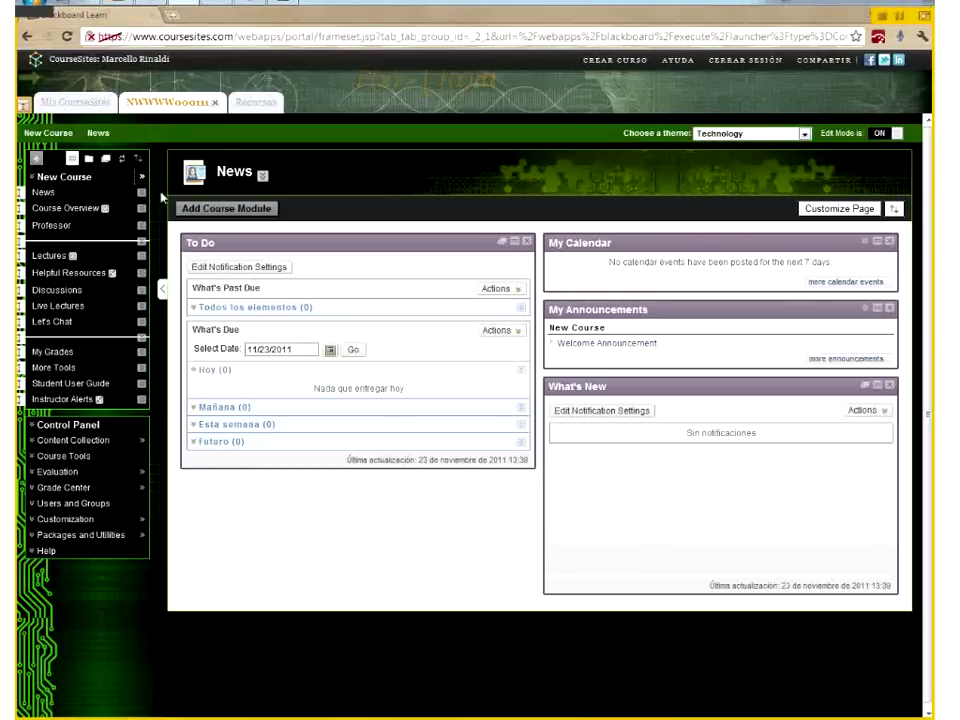
Set the course theme to Astronomy
{"action": "left_click", "coordinate": [737, 134]}
{"action": "scroll", "coordinate": [770, 212], "scroll_direction": "up", "scroll_amount": 10}
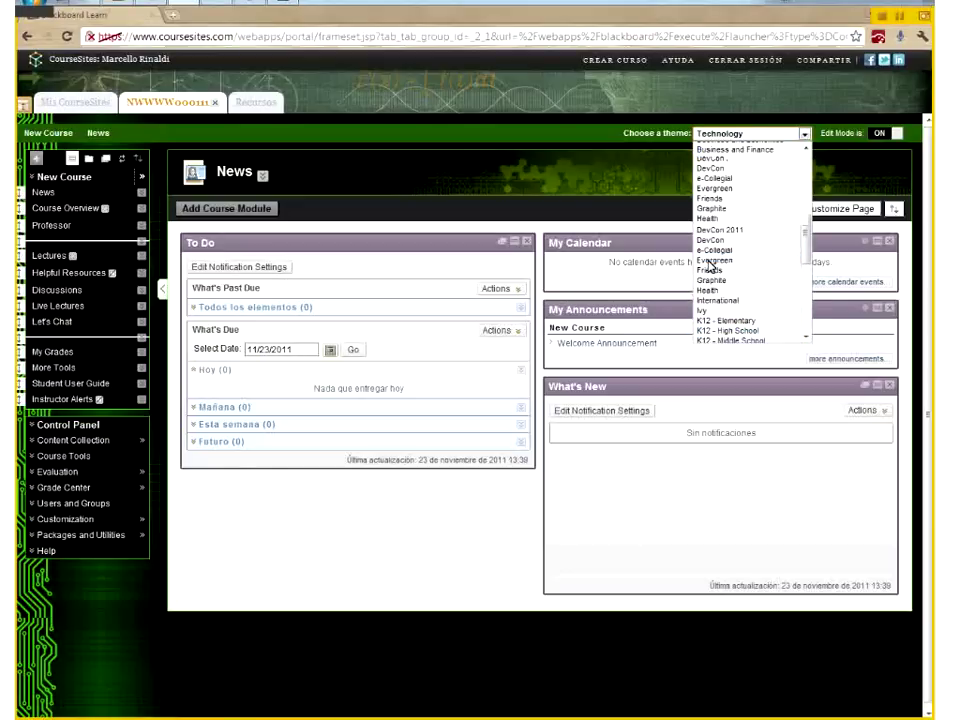
{"action": "left_click", "coordinate": [766, 205]}
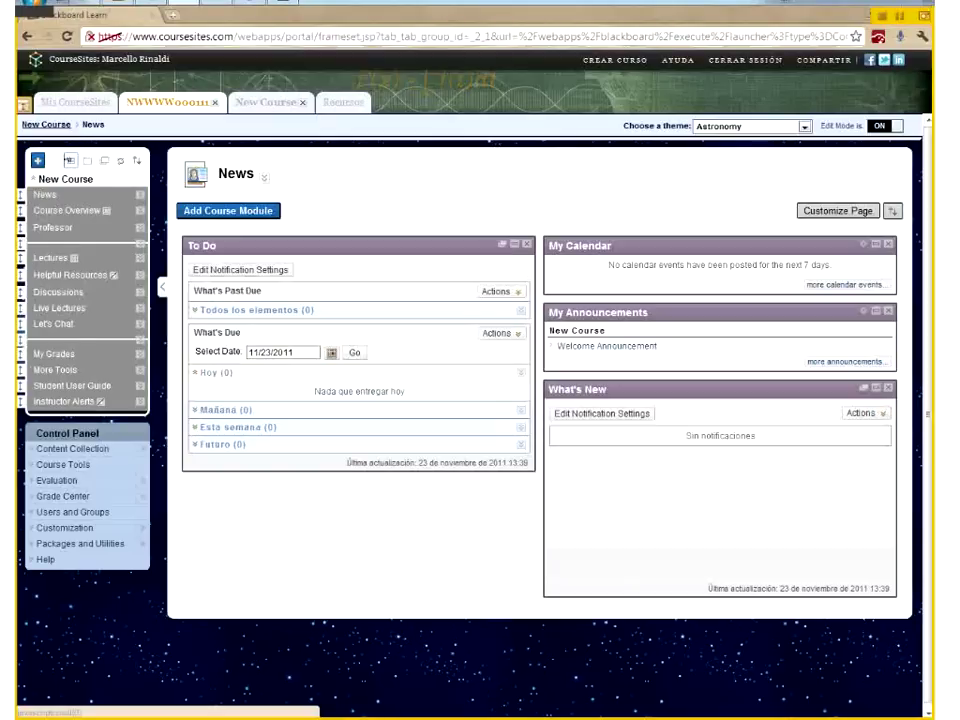
{"action": "left_click", "coordinate": [37, 160]}
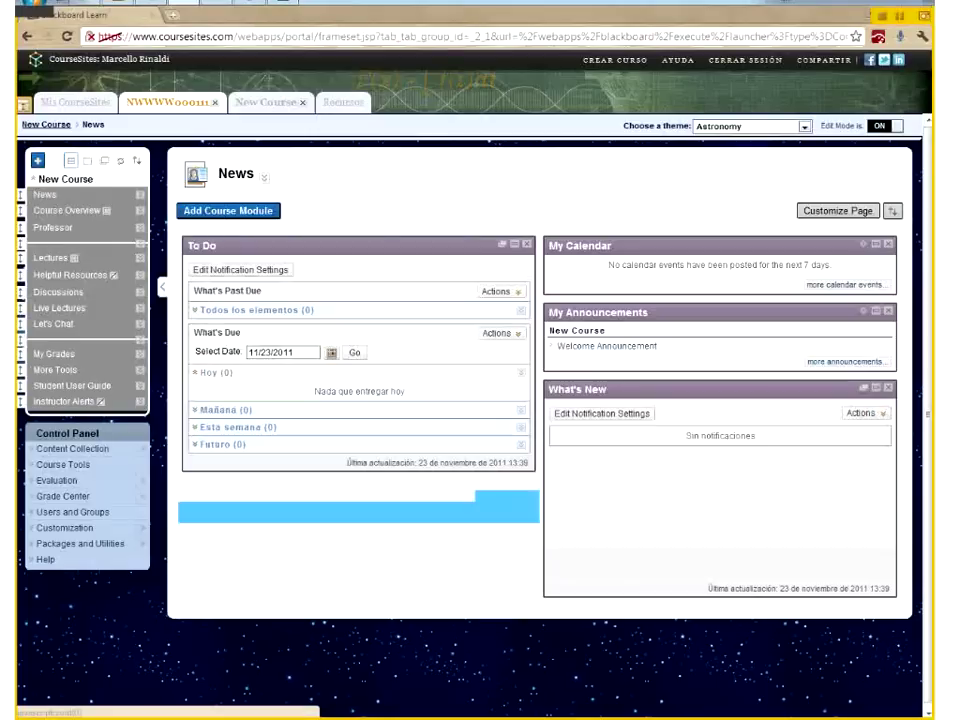
{"action": "left_click_drag", "start_coordinate": [475, 492], "coordinate": [885, 495]}
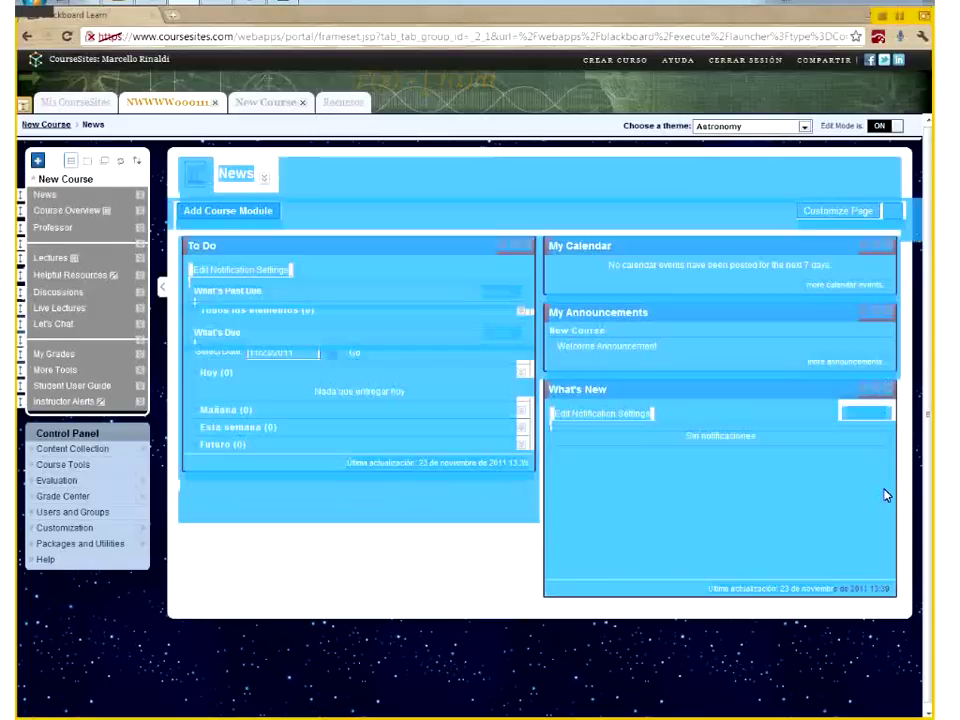
{"action": "left_click", "coordinate": [846, 439]}
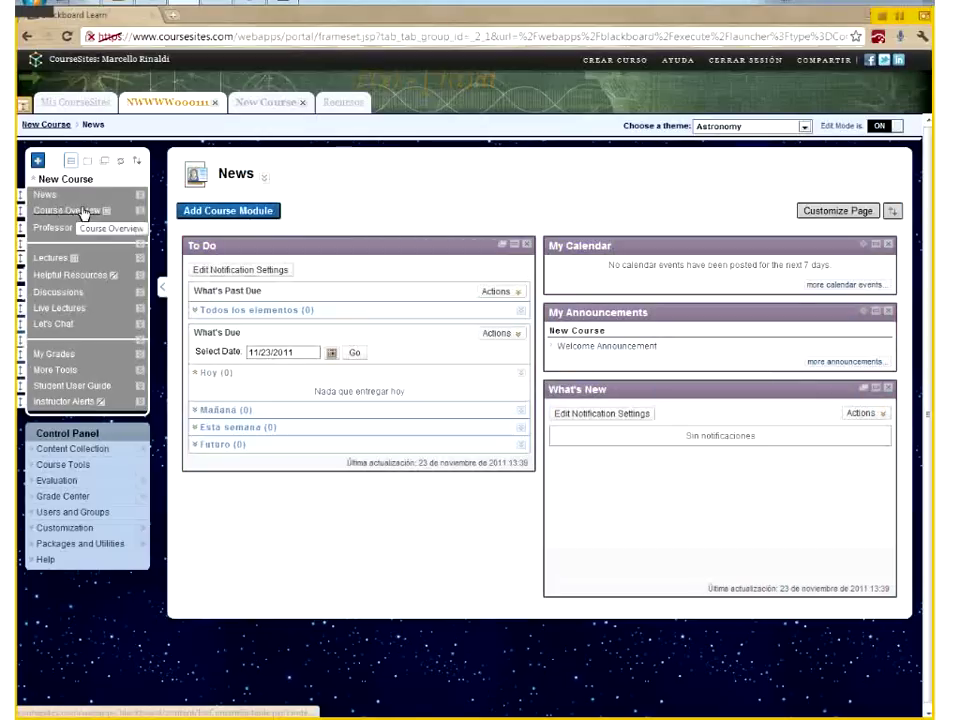
Rename the Course Overview content folder as Contenidos with the name color Obscure Dull Red (#660000) and submit it
{"action": "left_click", "coordinate": [78, 212]}
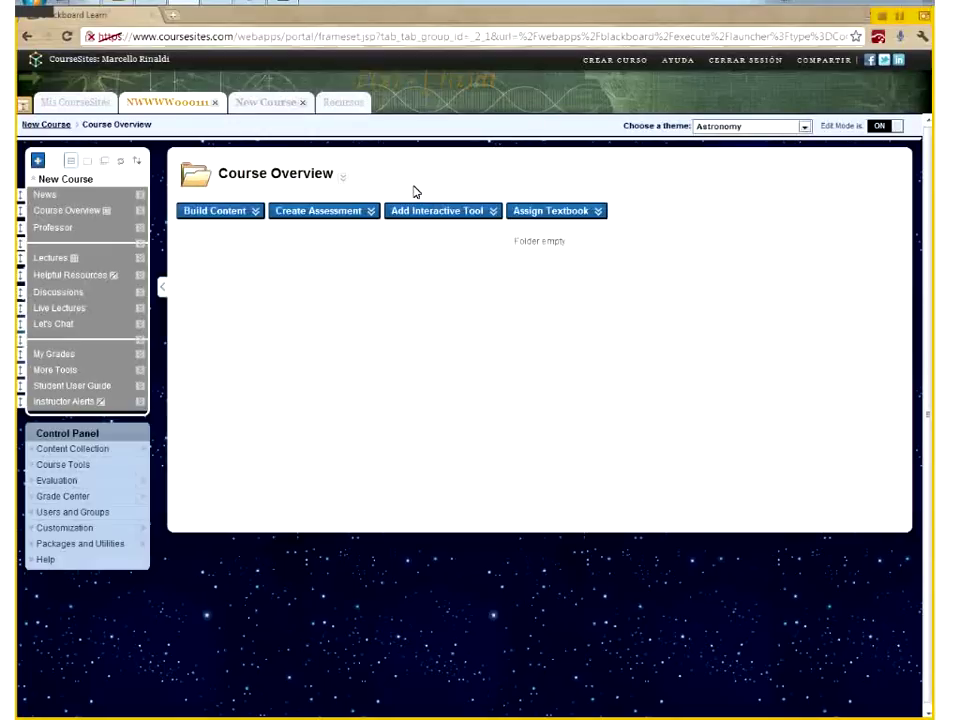
{"action": "left_click", "coordinate": [343, 182]}
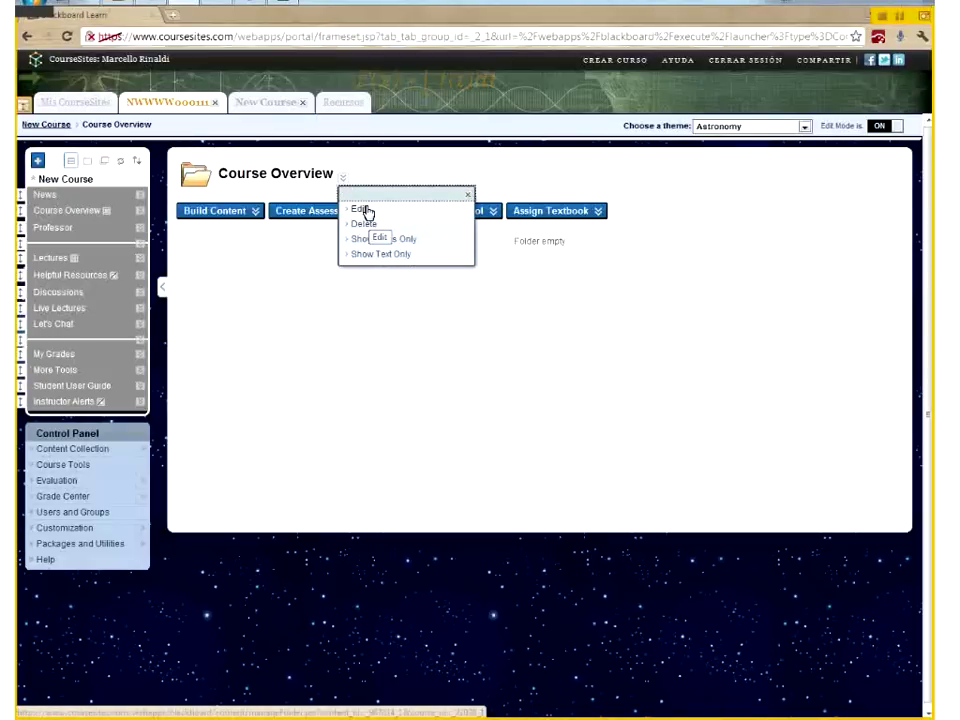
{"action": "left_click", "coordinate": [366, 212]}
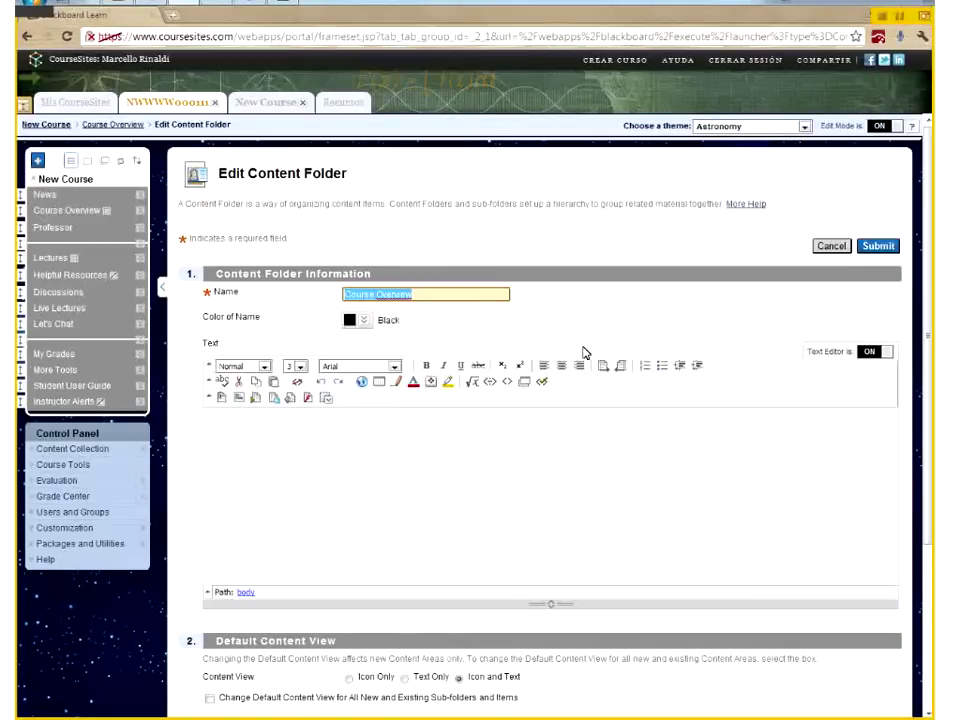
{"action": "type", "text": "Contenidos"}
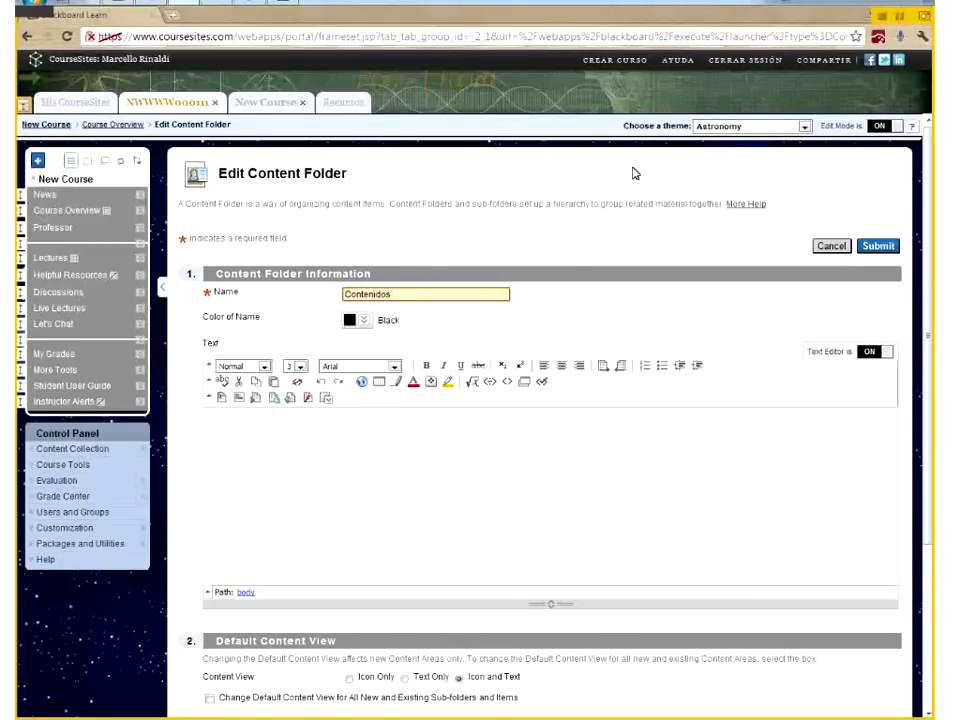
{"action": "left_click", "coordinate": [366, 322]}
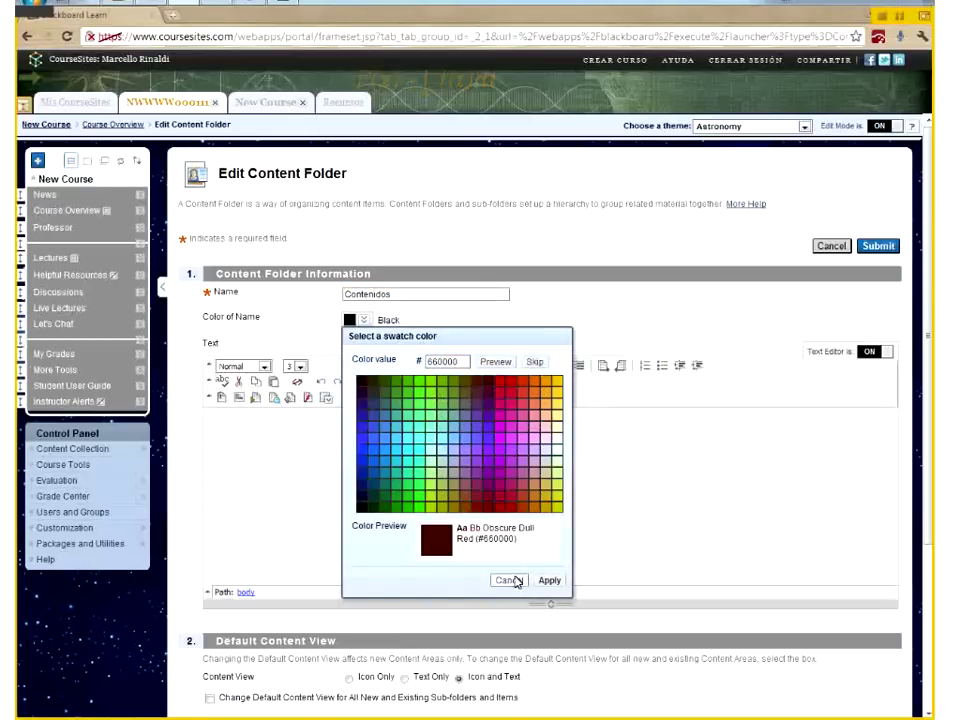
{"action": "left_click", "coordinate": [549, 580]}
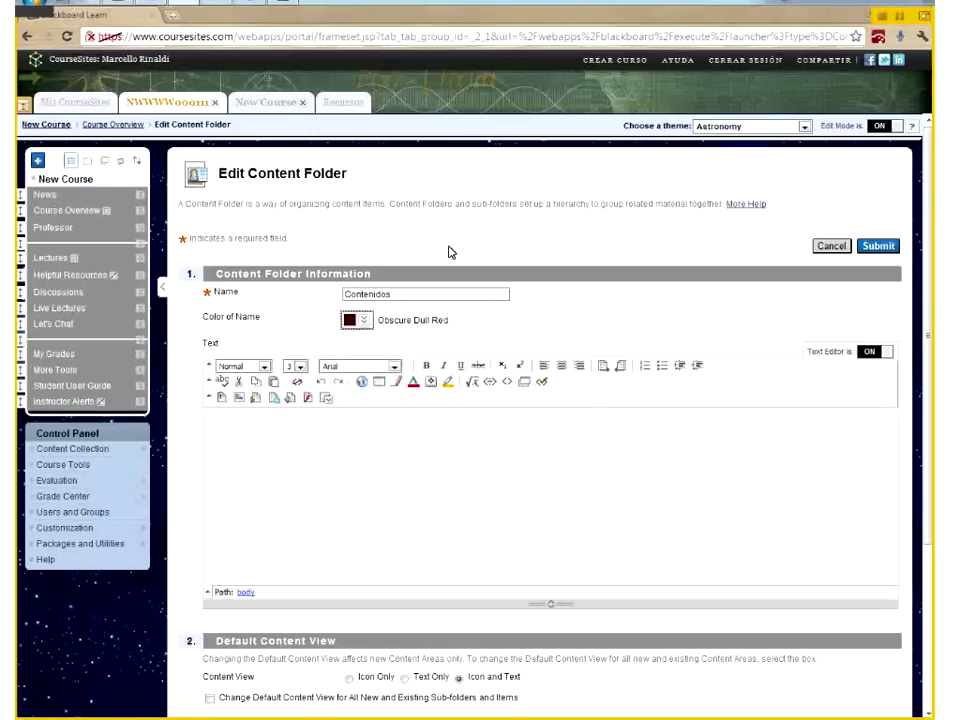
{"action": "left_click", "coordinate": [878, 246]}
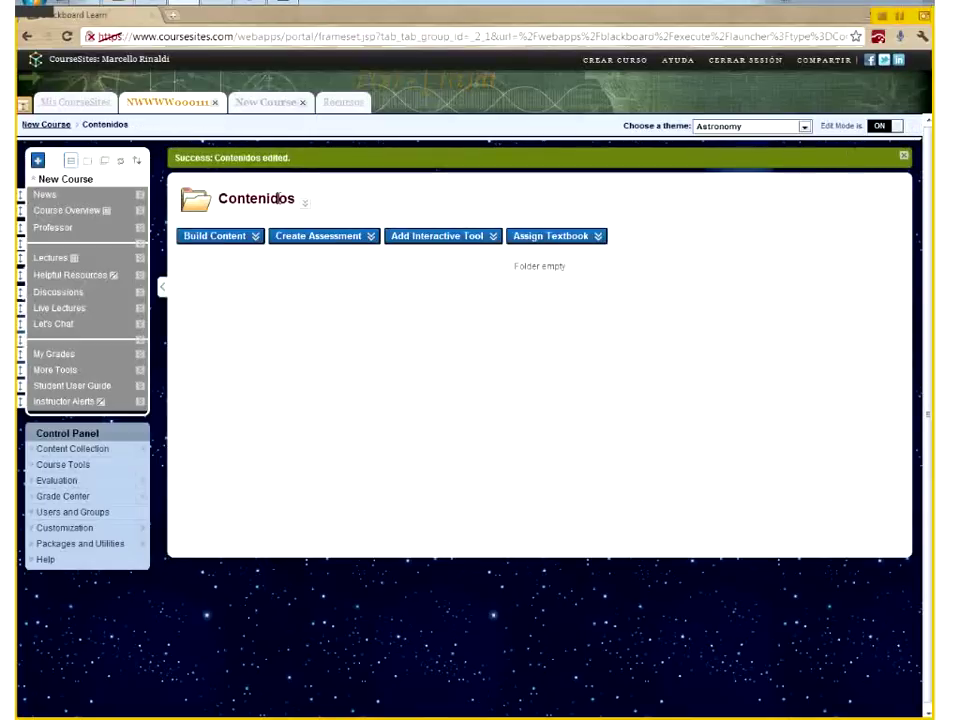
{"action": "left_click", "coordinate": [237, 241]}
{"action": "left_click", "coordinate": [232, 238]}
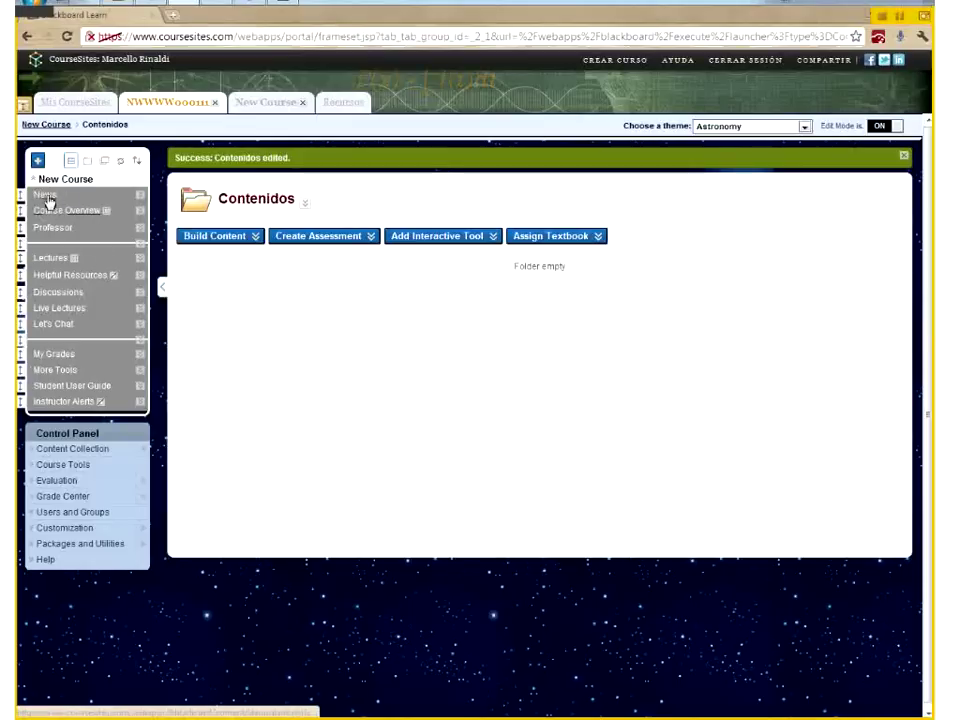
Reorder the course menu, placing Discussions below News, Professor below Live Lectures, and My Grades below Lectures
{"action": "mouse_move", "coordinate": [20, 228]}
{"action": "left_mouse_down"}
{"action": "mouse_move", "coordinate": [22, 291]}
{"action": "mouse_move", "coordinate": [20, 212]}
{"action": "left_mouse_up"}
{"action": "left_click_drag", "start_coordinate": [20, 292], "coordinate": [20, 258]}
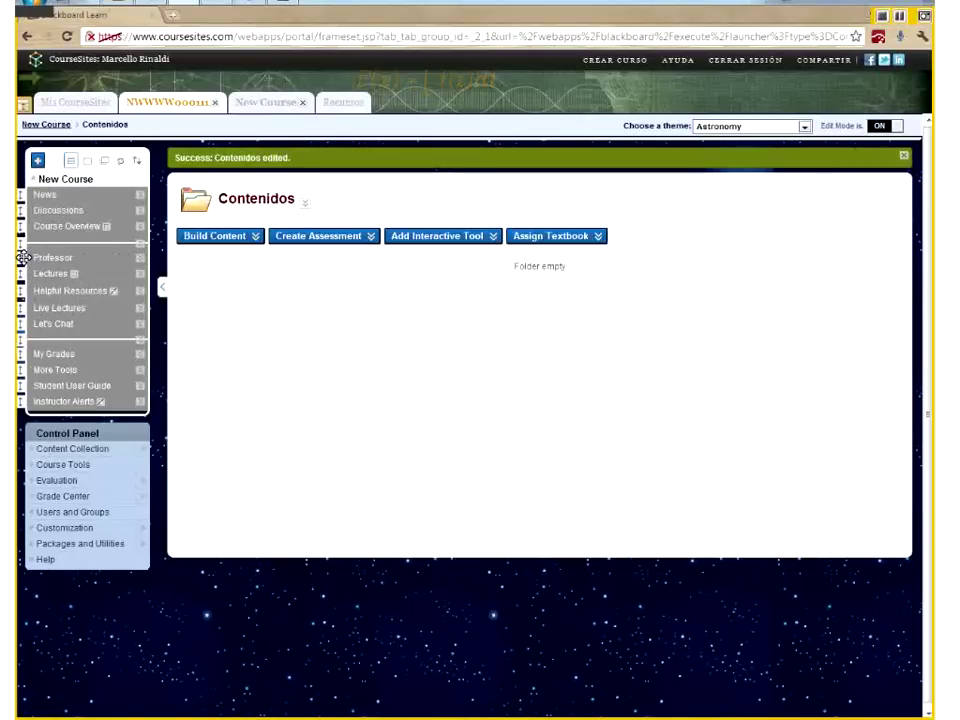
{"action": "left_click_drag", "start_coordinate": [22, 257], "coordinate": [22, 306]}
{"action": "left_click_drag", "start_coordinate": [20, 354], "coordinate": [110, 273]}
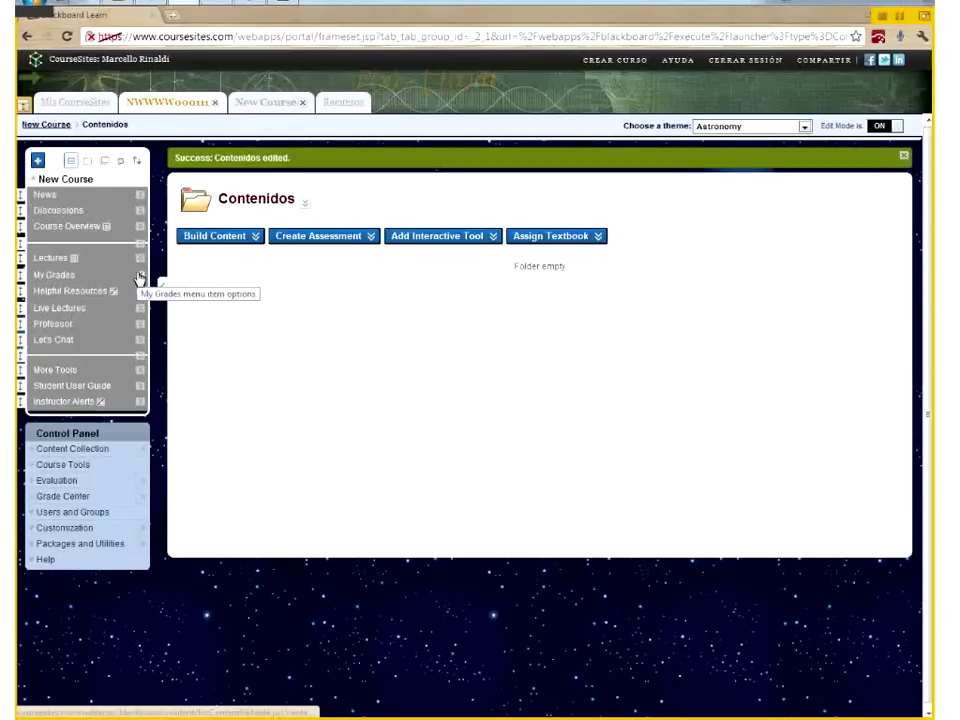
Hide the My Grades link from the course menu and preview the News page with Edit Mode off
{"action": "left_click", "coordinate": [140, 276]}
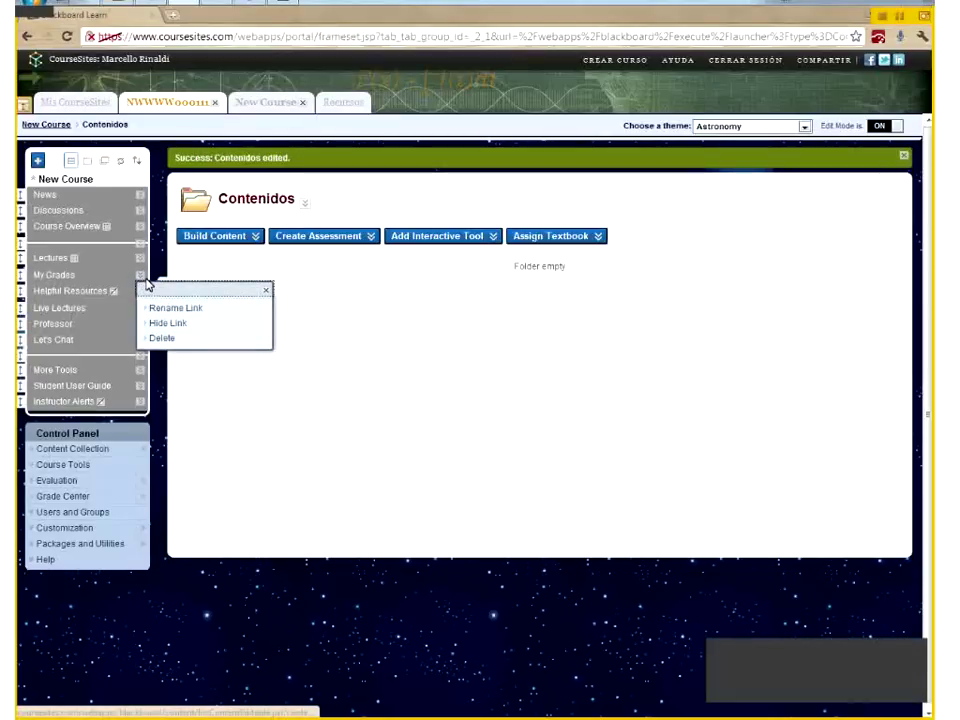
{"action": "left_click", "coordinate": [168, 323]}
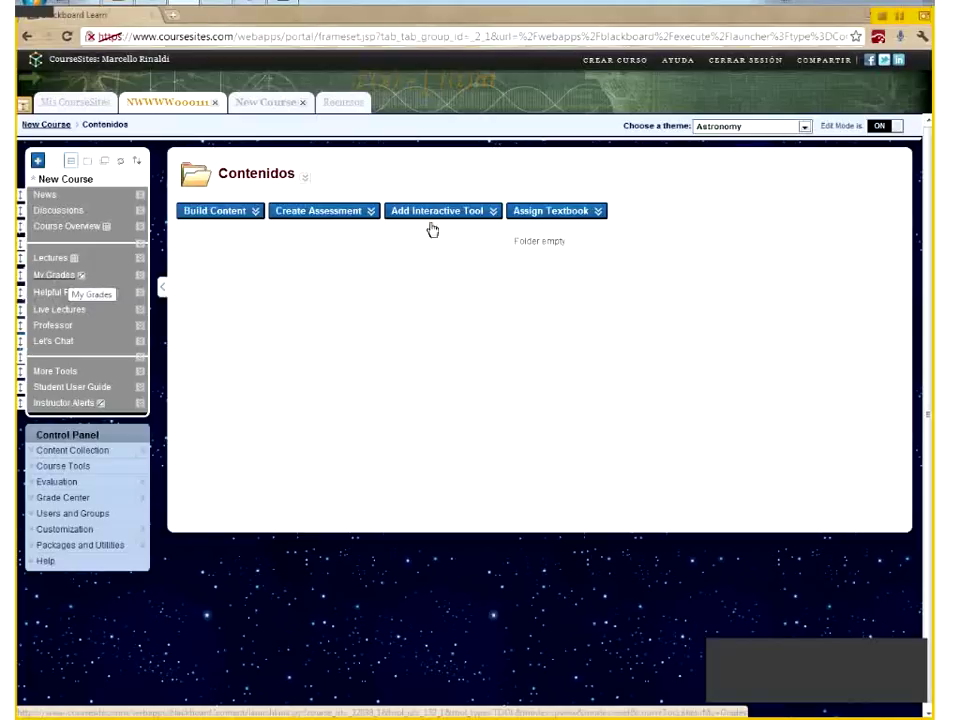
{"action": "left_click", "coordinate": [878, 126]}
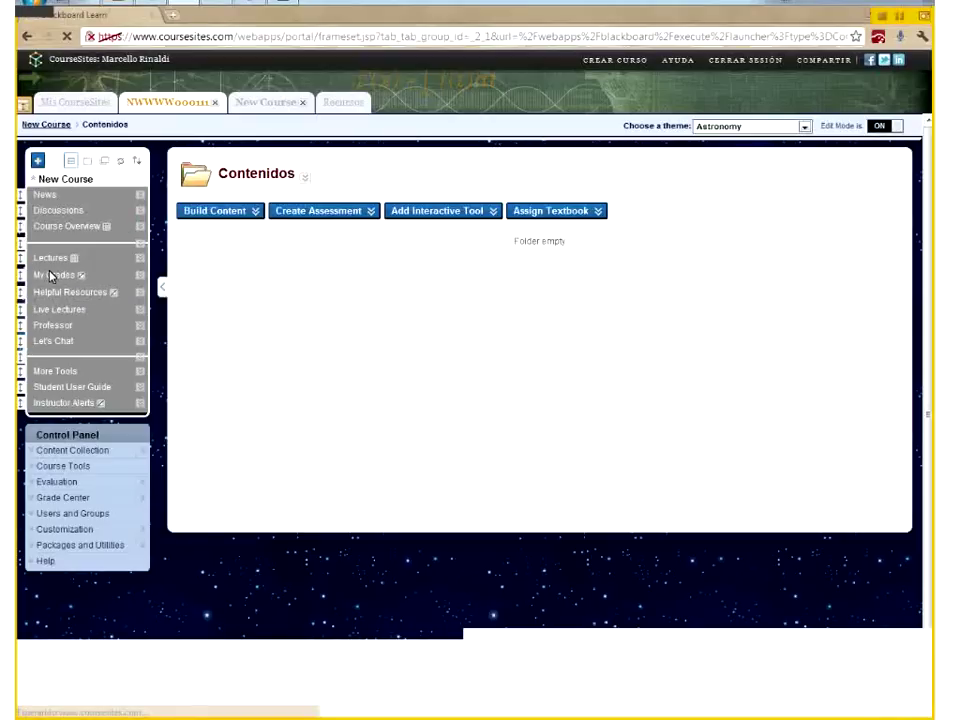
{"action": "left_click", "coordinate": [54, 195]}
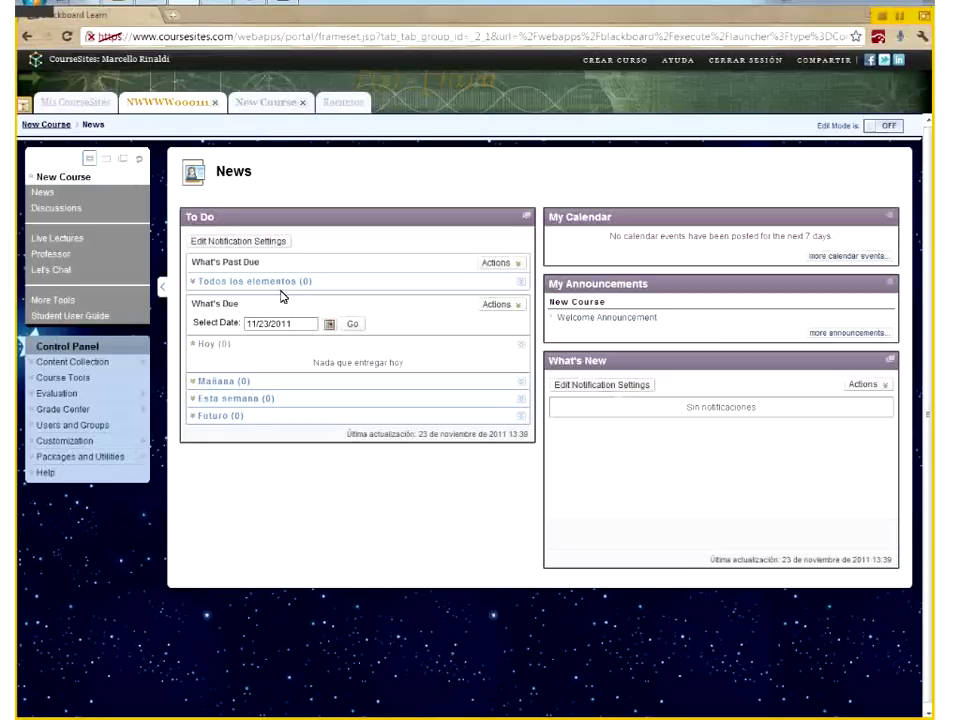
Open the Test course from Mis CourseSites and review its Information and Content areas, closing the Designing Online Learning video
{"action": "left_click", "coordinate": [158, 104]}
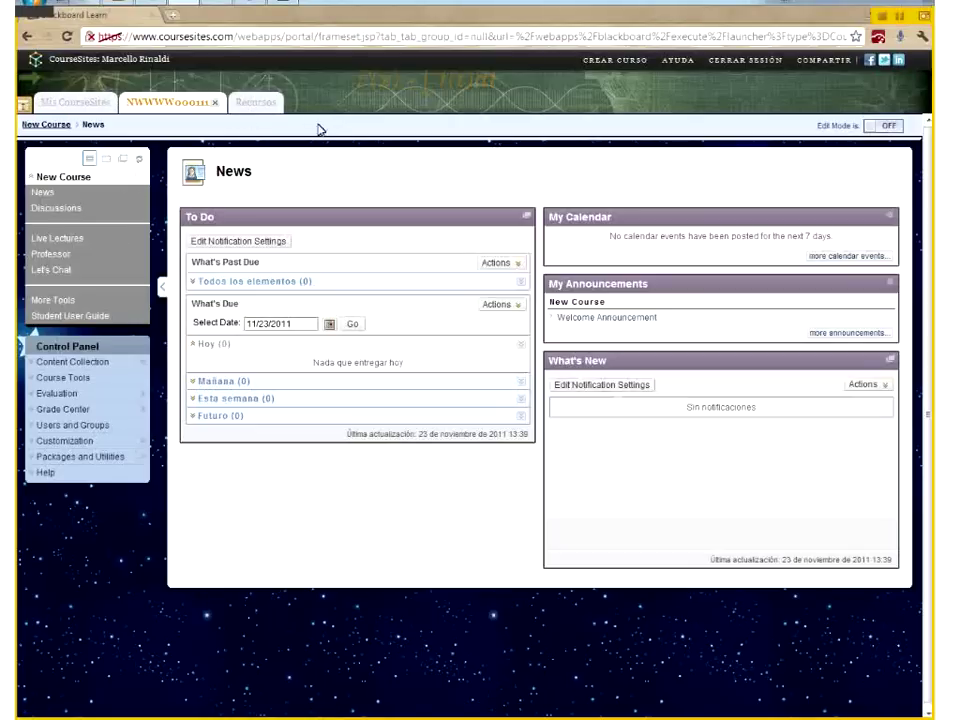
{"action": "left_click", "coordinate": [79, 103]}
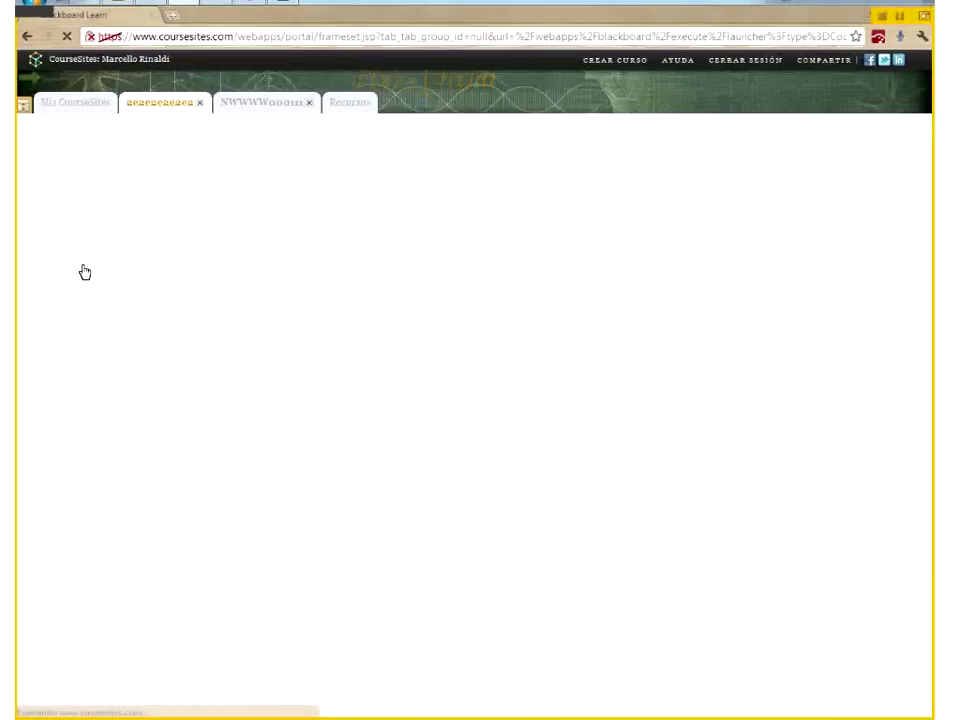
{"action": "left_click", "coordinate": [62, 198]}
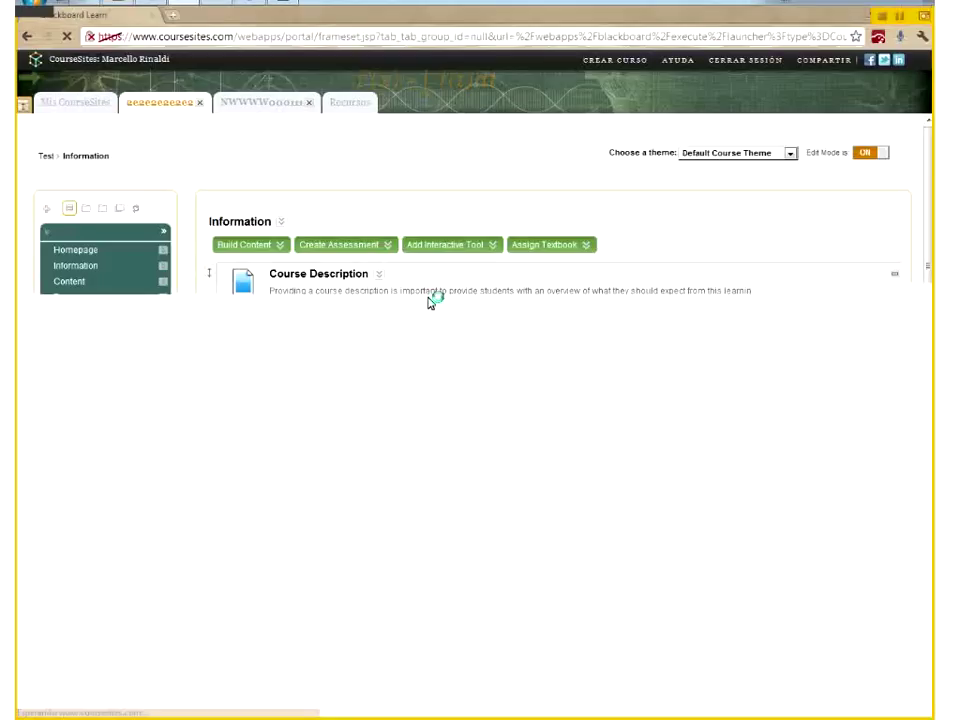
{"action": "left_click", "coordinate": [69, 281]}
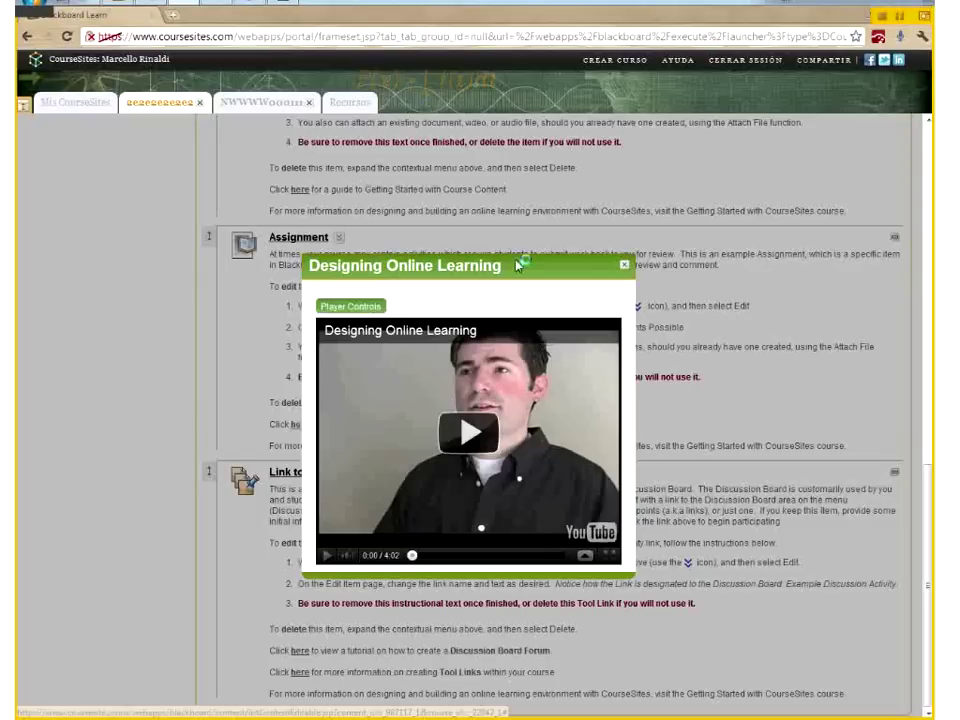
{"action": "left_click", "coordinate": [626, 267]}
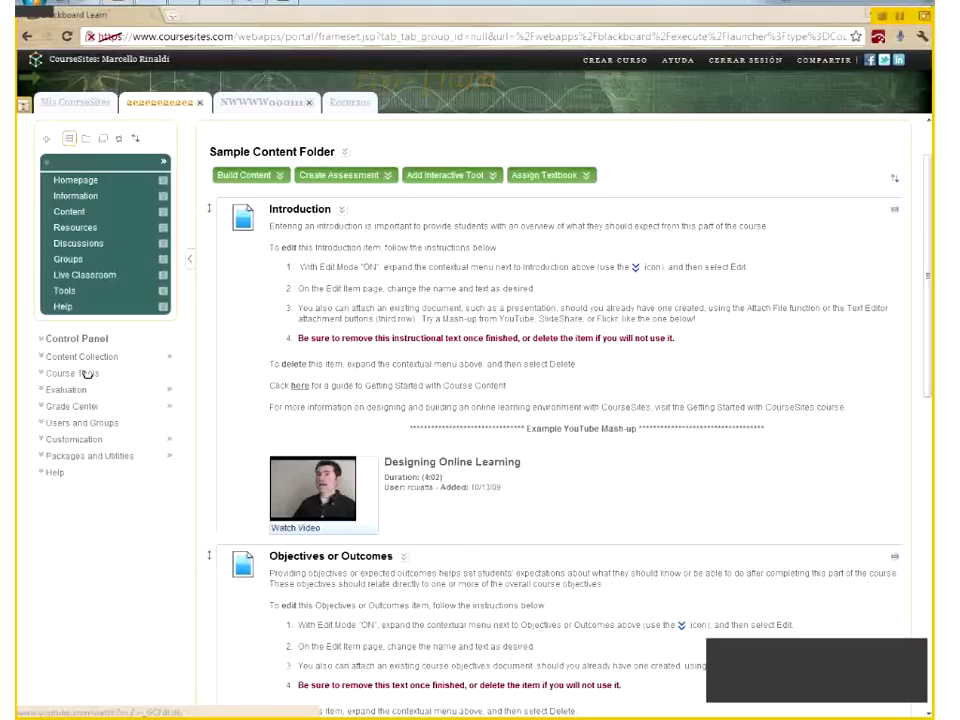
View the Test course's user list and open its Course Invitations page
{"action": "left_click", "coordinate": [88, 423]}
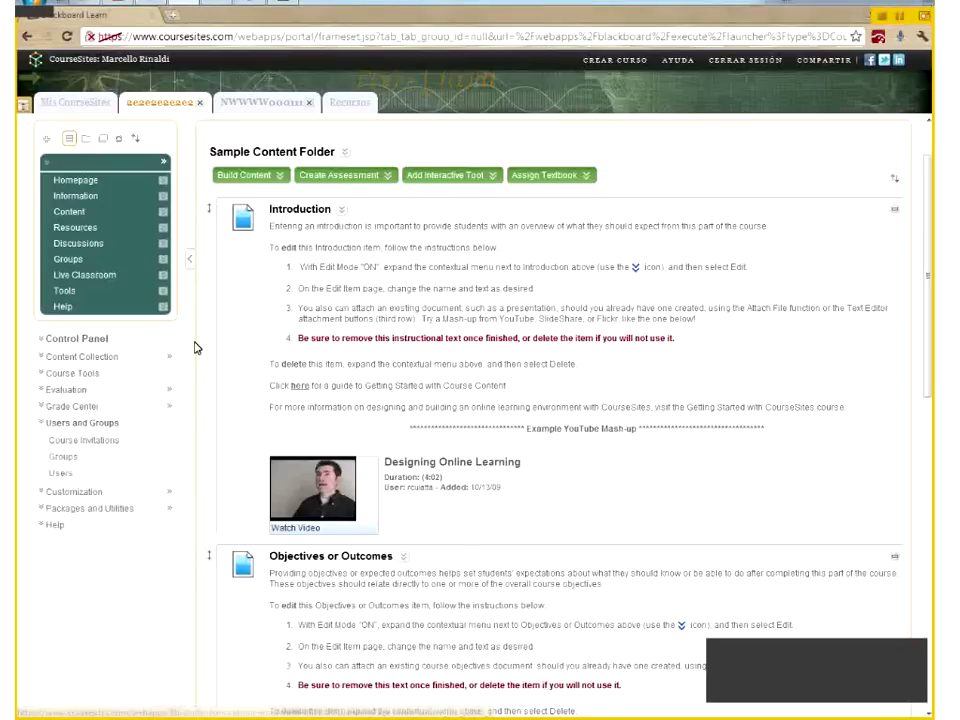
{"action": "left_click", "coordinate": [60, 473]}
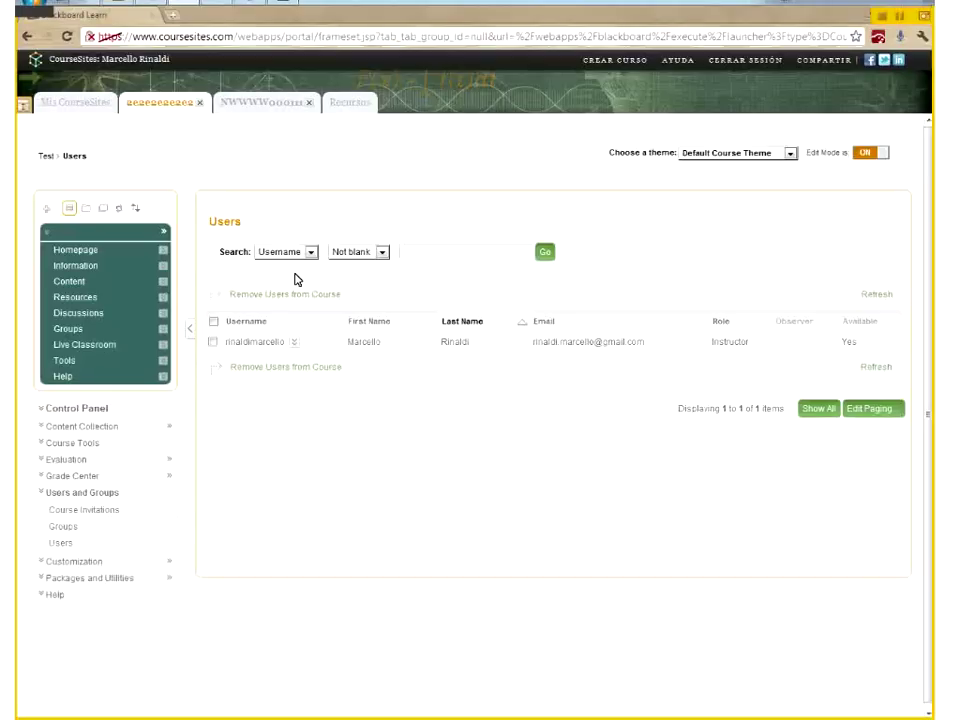
{"action": "left_click", "coordinate": [83, 511]}
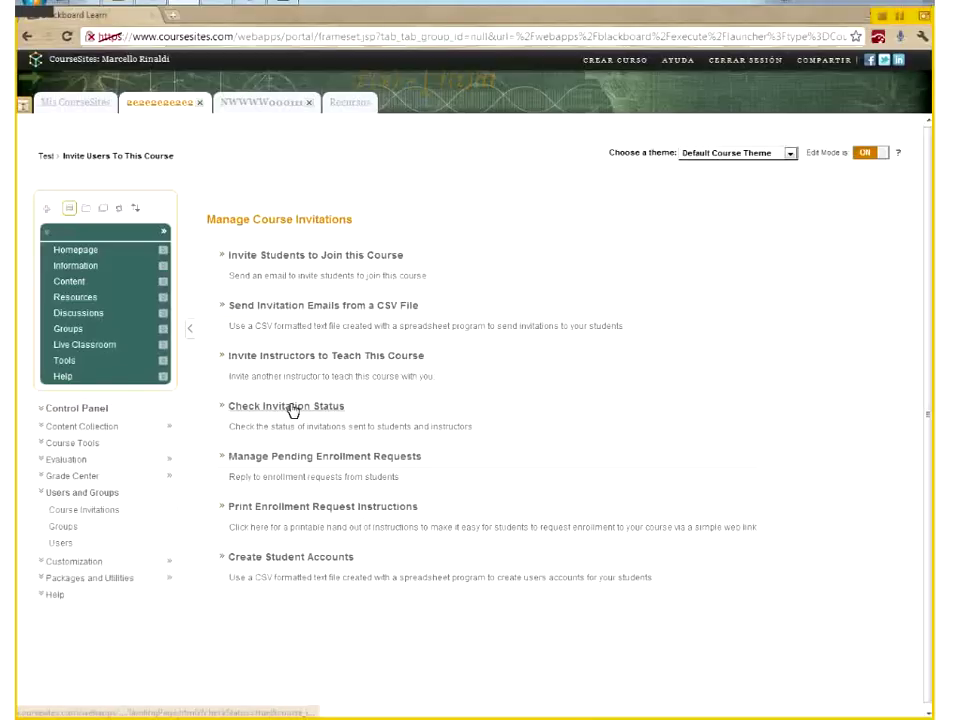
{"action": "left_click", "coordinate": [296, 484]}
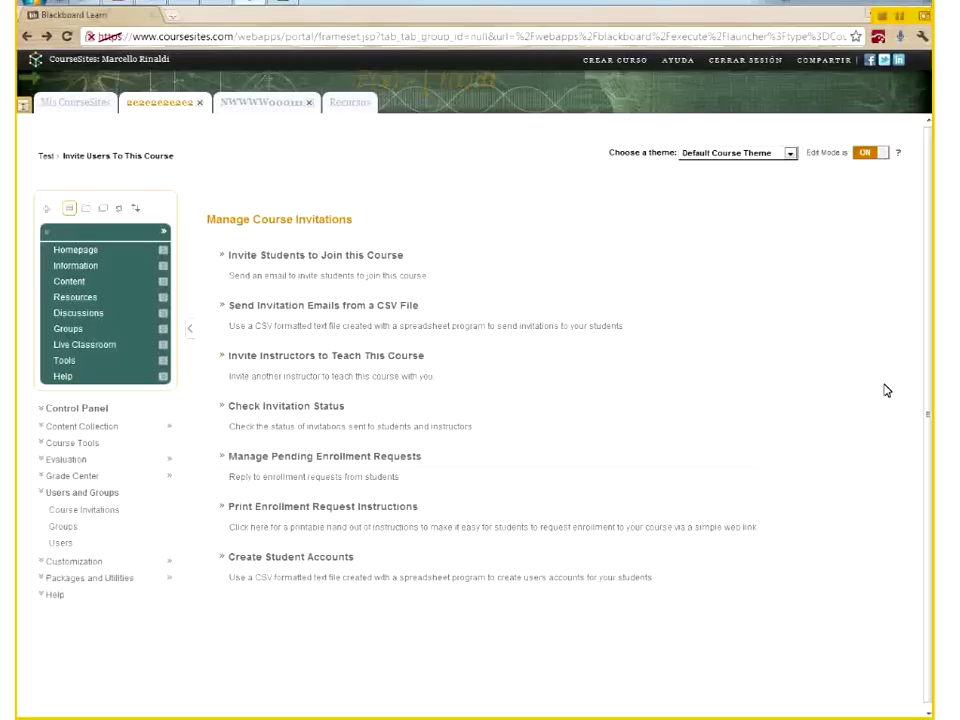
Search the web for "blackboard mobile" in a new browser tab and open Blackboard's Mobile Learn product page
{"action": "left_click", "coordinate": [268, 13]}
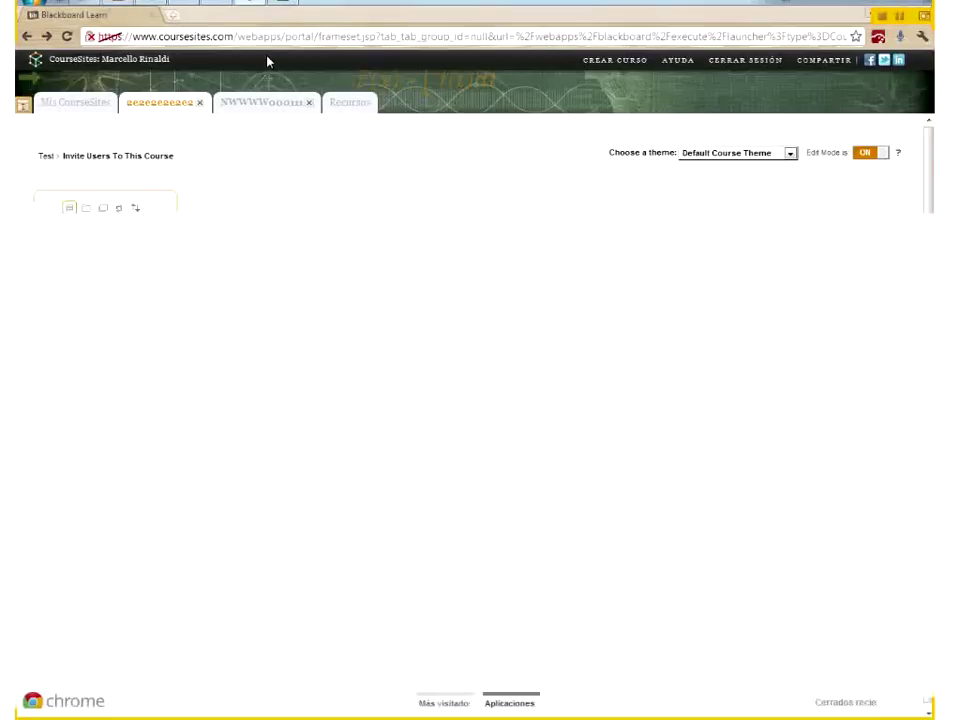
{"action": "type", "text": "blac"}
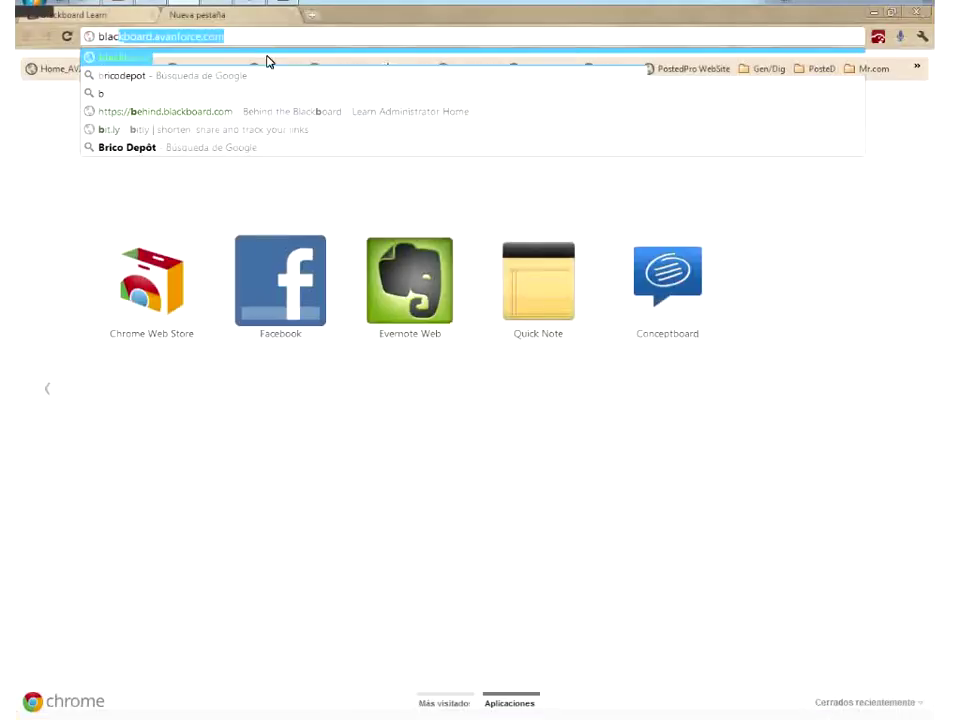
{"action": "type", "text": "kboard"}
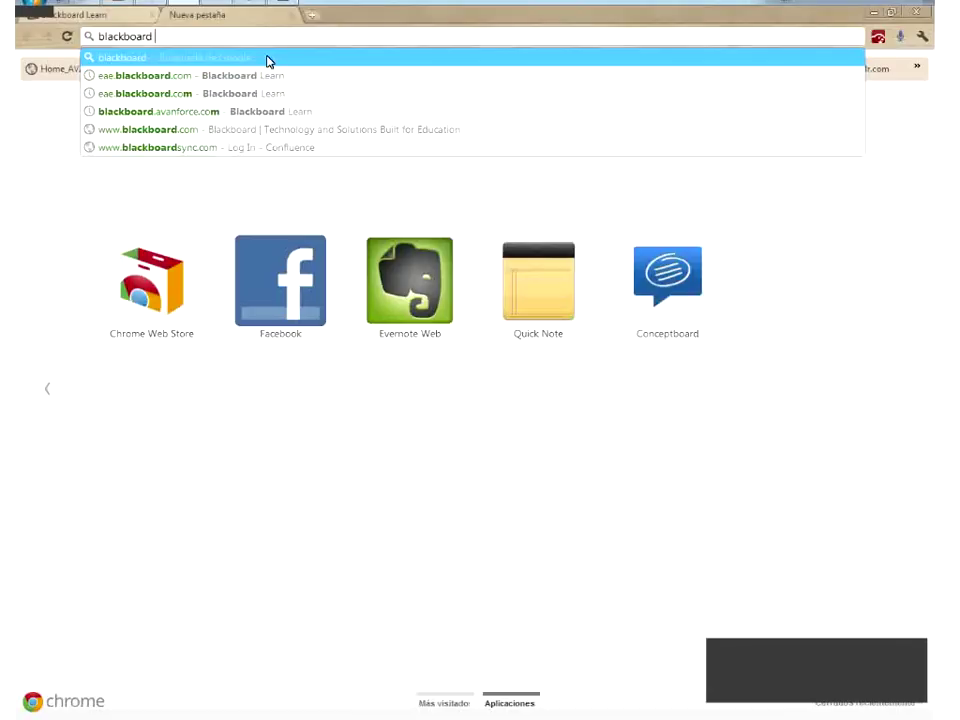
{"action": "type", "text": "mobile"}
{"action": "key", "text": "Return"}
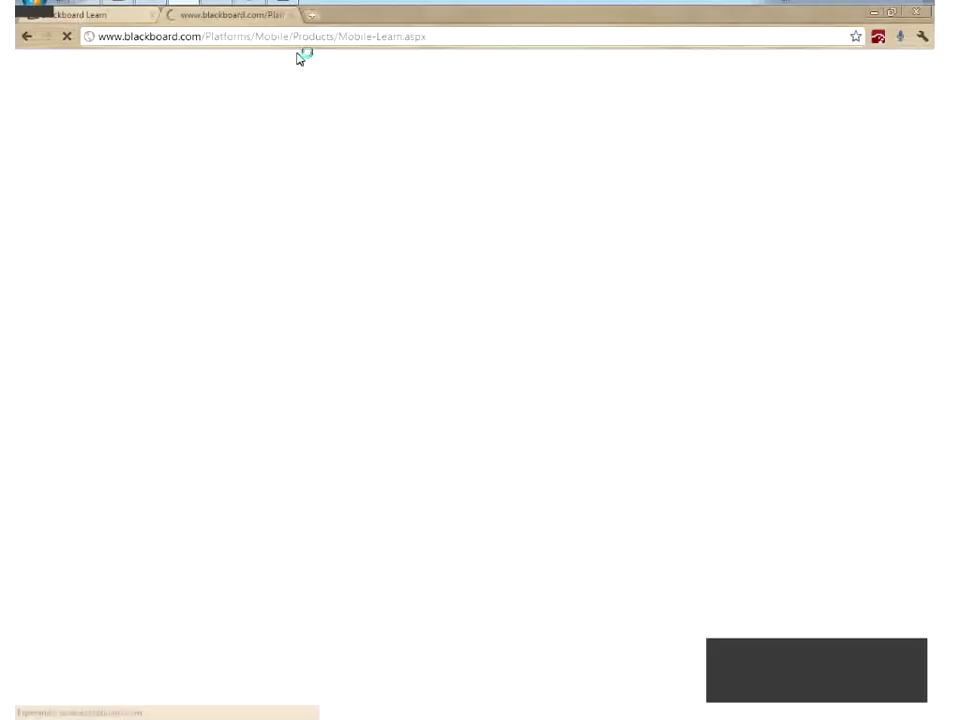
View the iPad My Courses demo on the Mobile Learn page and highlight the page's web address
{"action": "left_click", "coordinate": [262, 37]}
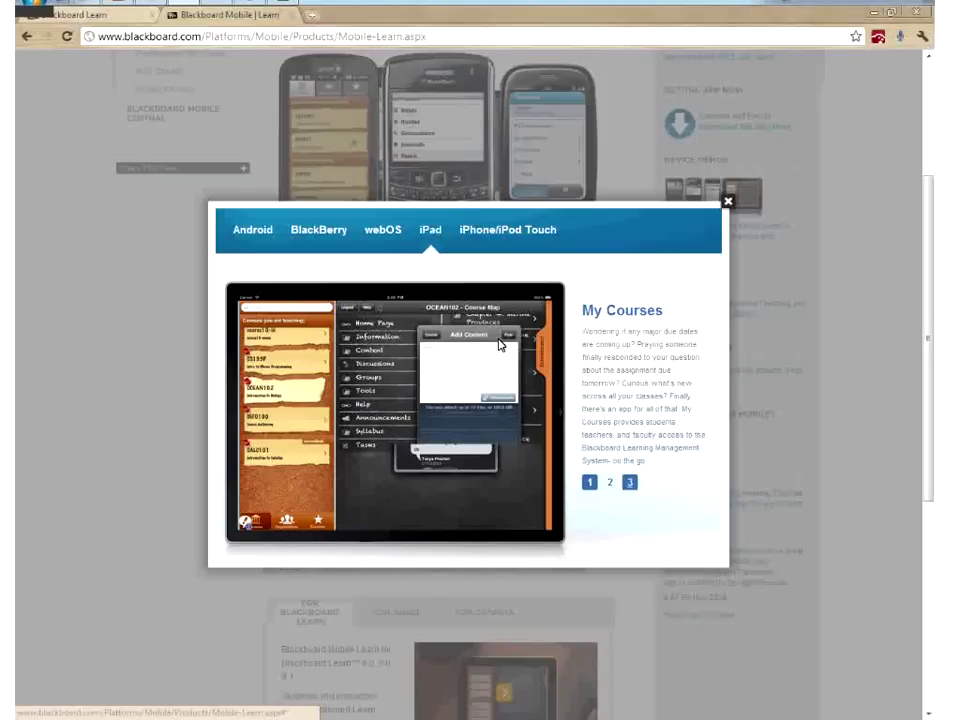
{"action": "left_click", "coordinate": [291, 38]}
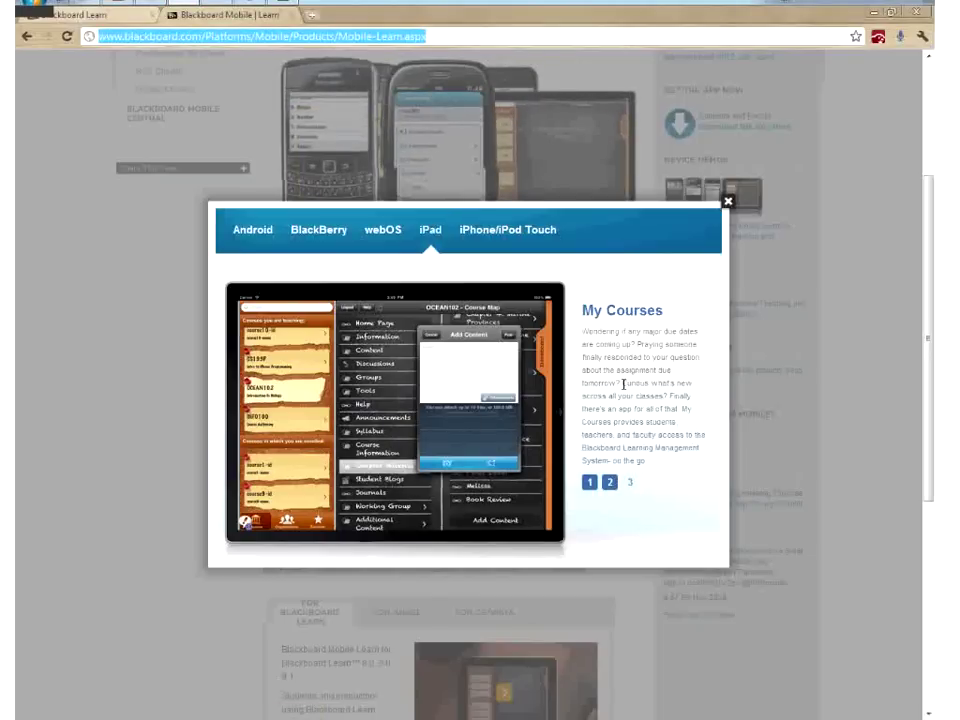
{"action": "left_click", "coordinate": [623, 383]}
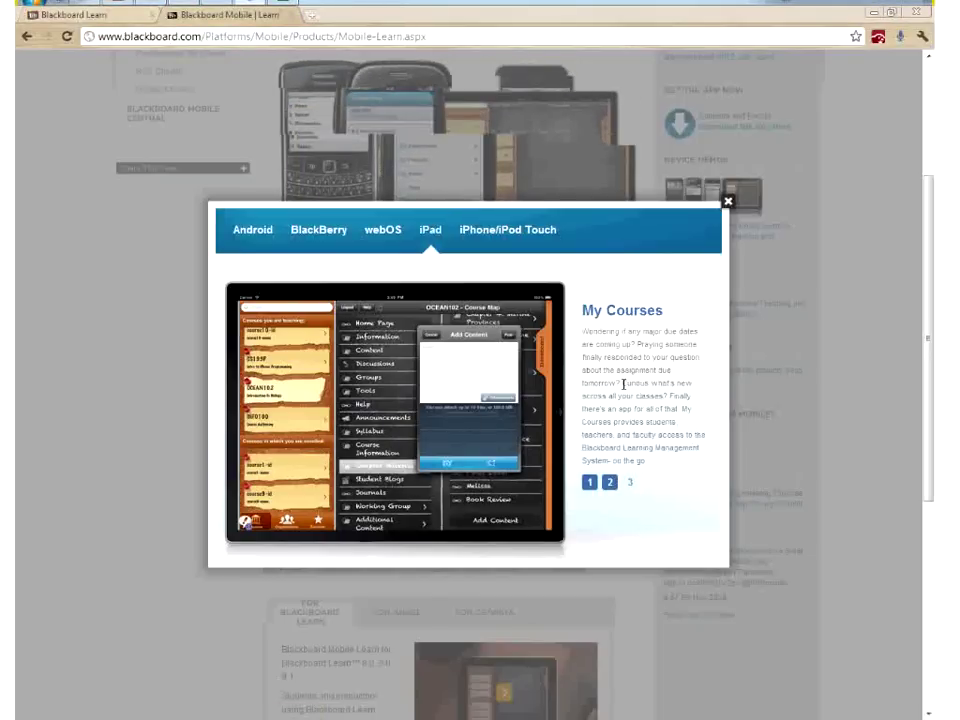